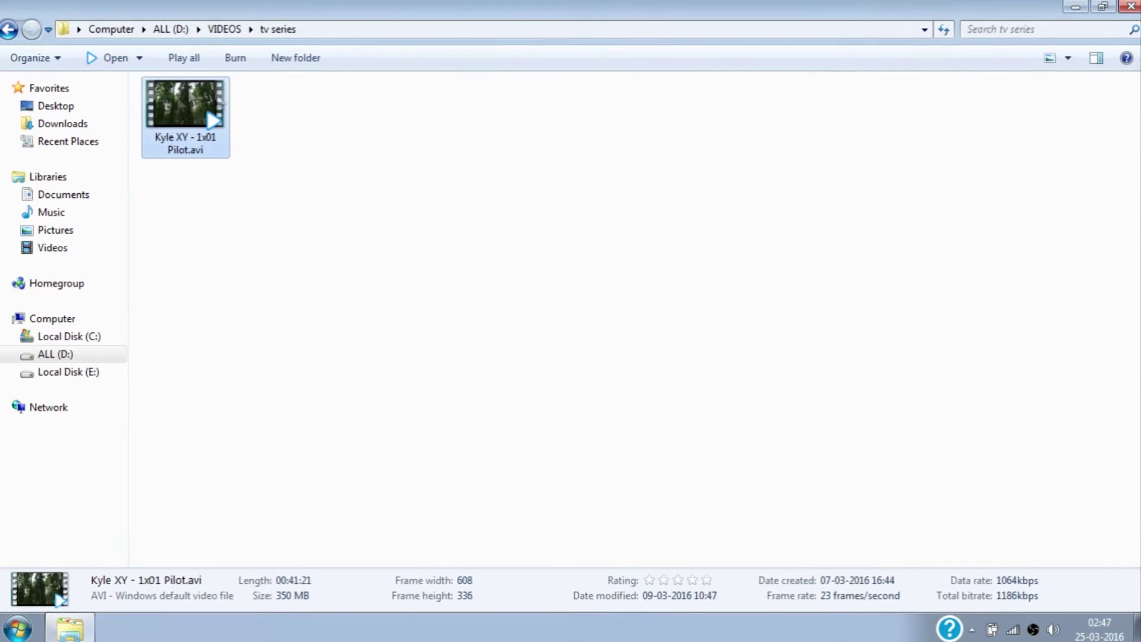
Step: Open the video Kyle XY - 1x01 Pilot.avi with VLC media player and pause its playback
right_click(196, 148)
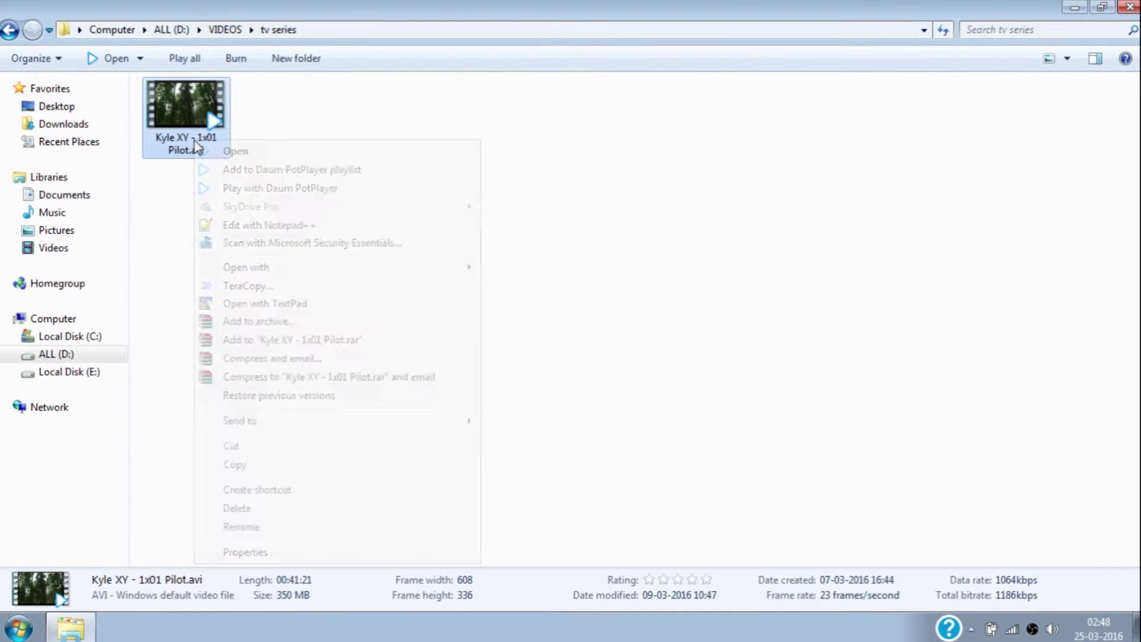
mouse_move(451, 267)
click(580, 288)
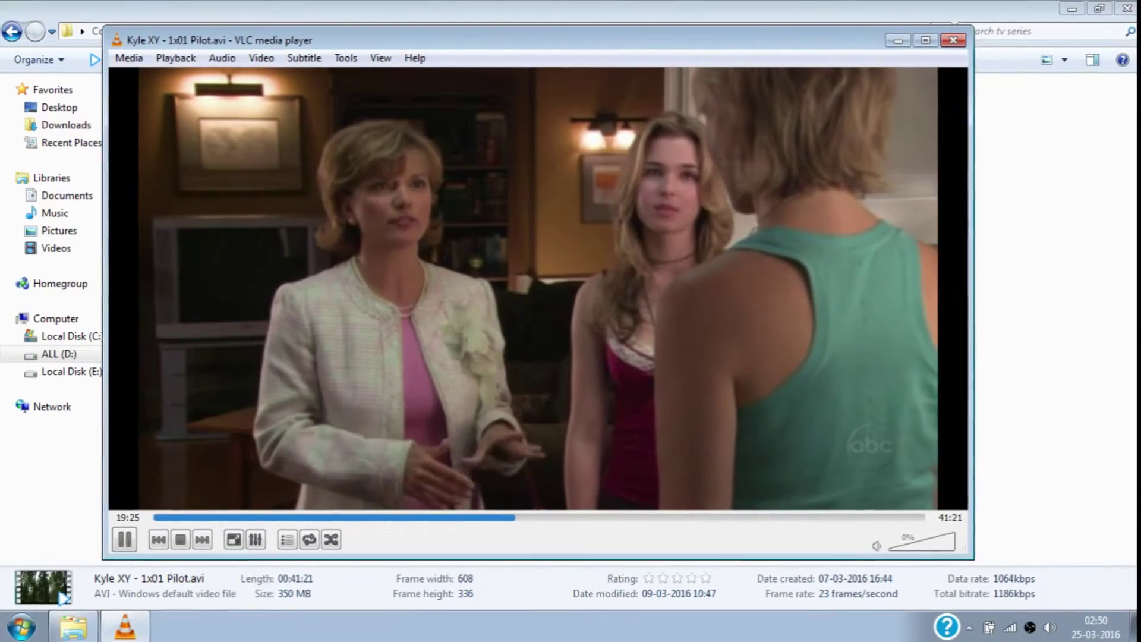
key(space)
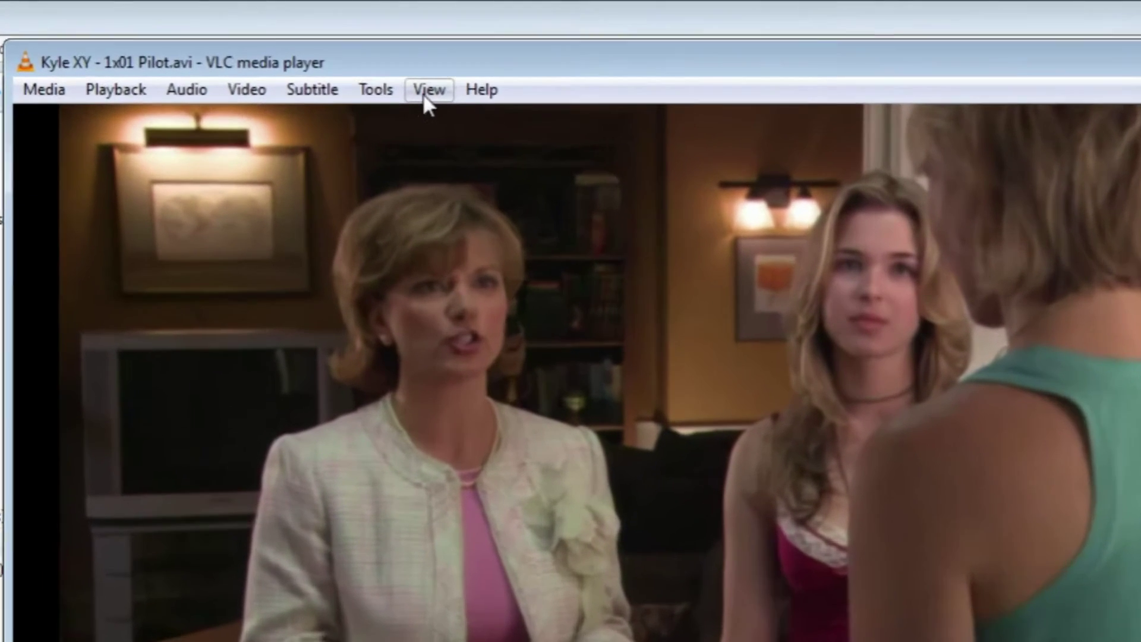
Step: Search for English subtitles by hash with VLSub and download the Kyle XY - 1x01 Pilot.srt result into the video
click(394, 68)
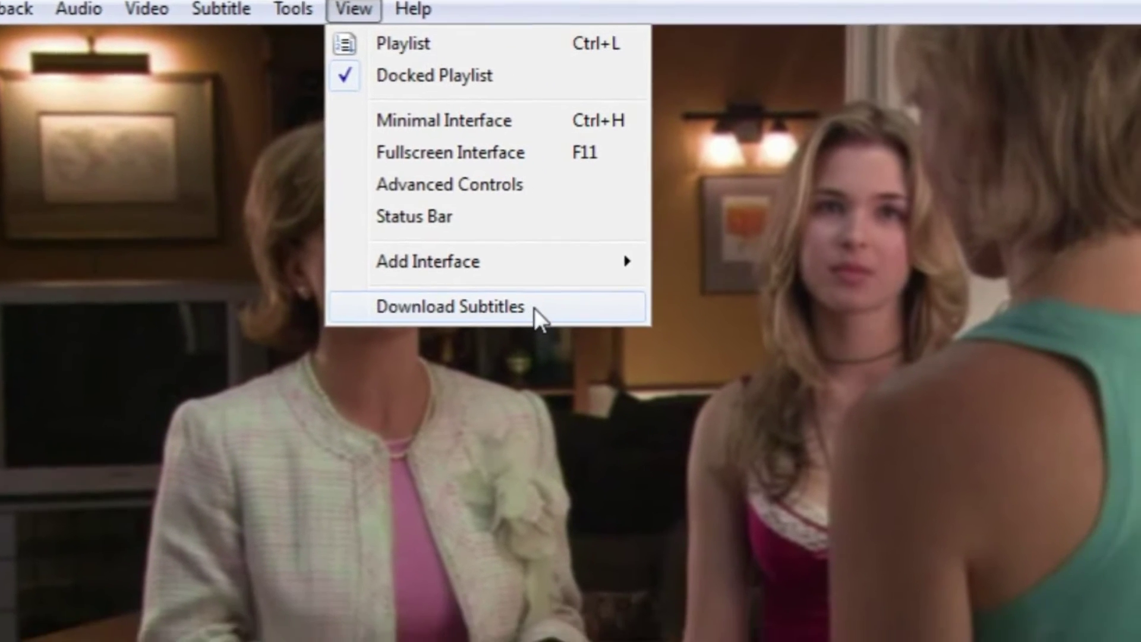
click(534, 308)
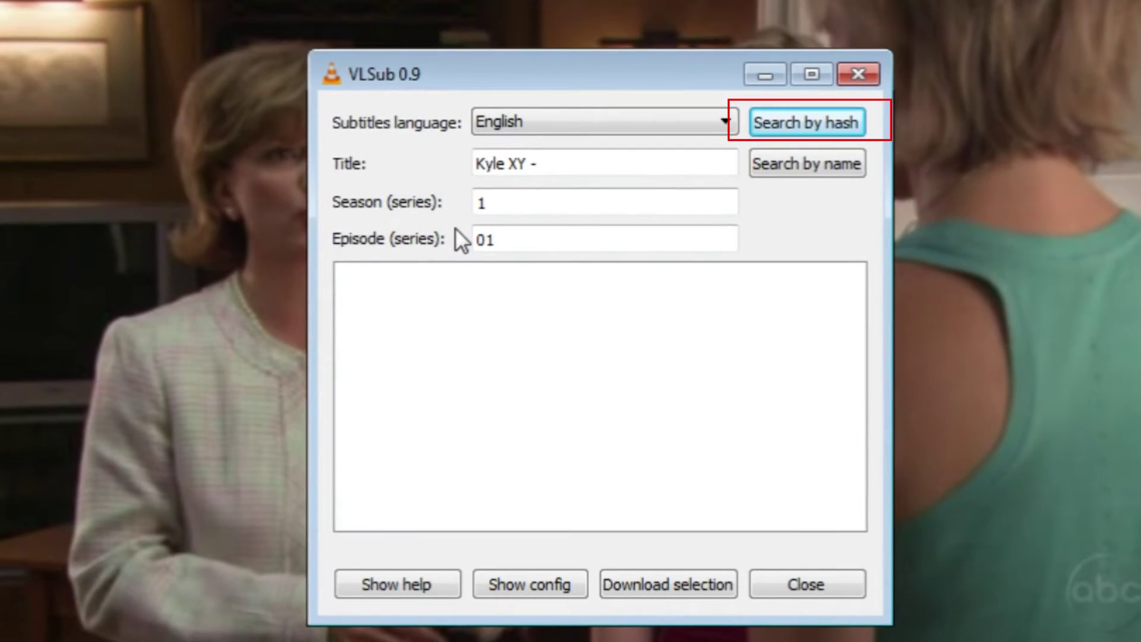
click(800, 123)
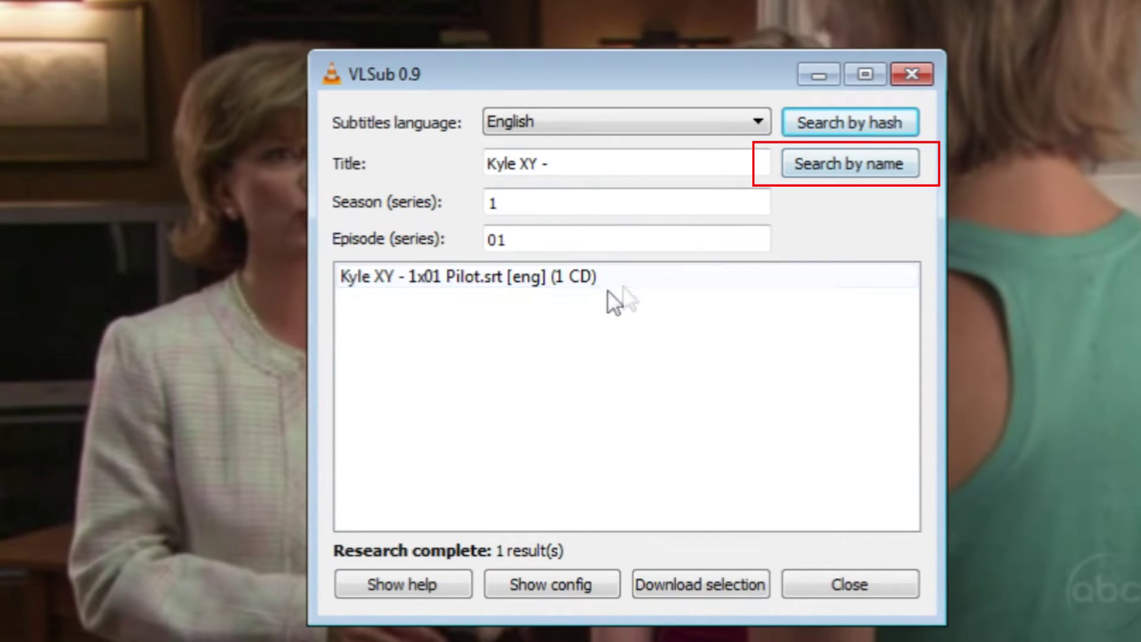
click(563, 275)
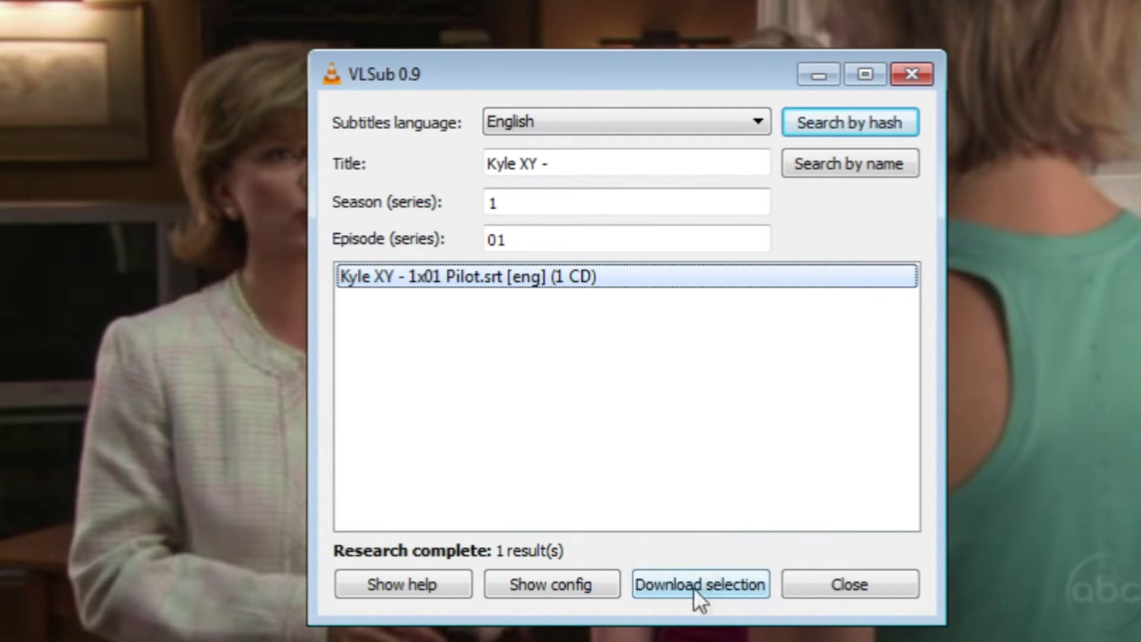
click(744, 587)
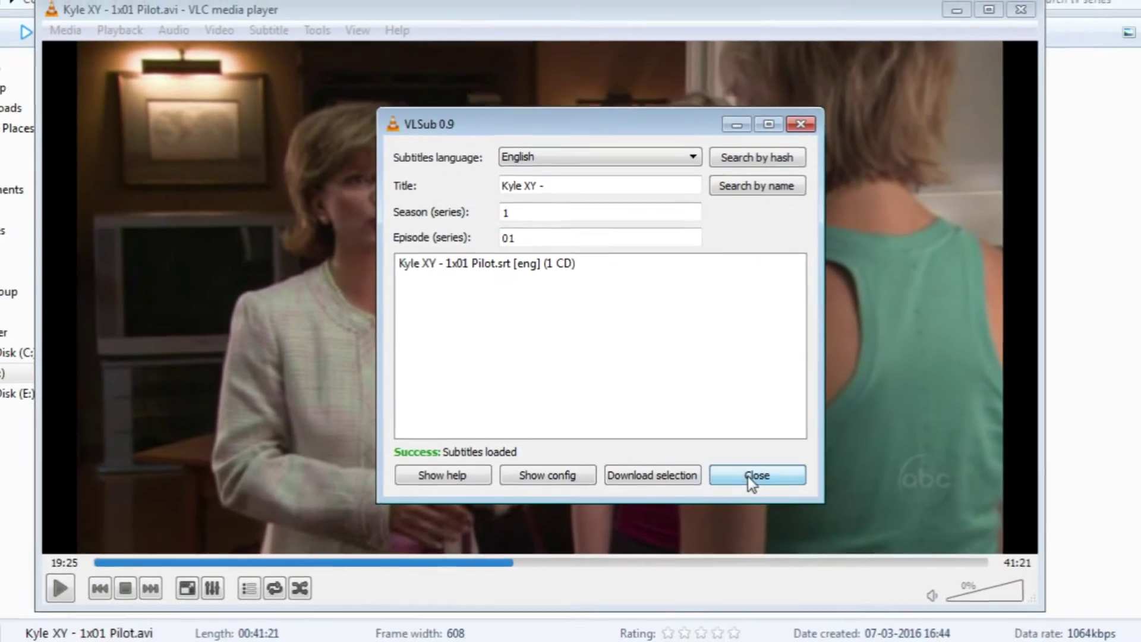
click(752, 476)
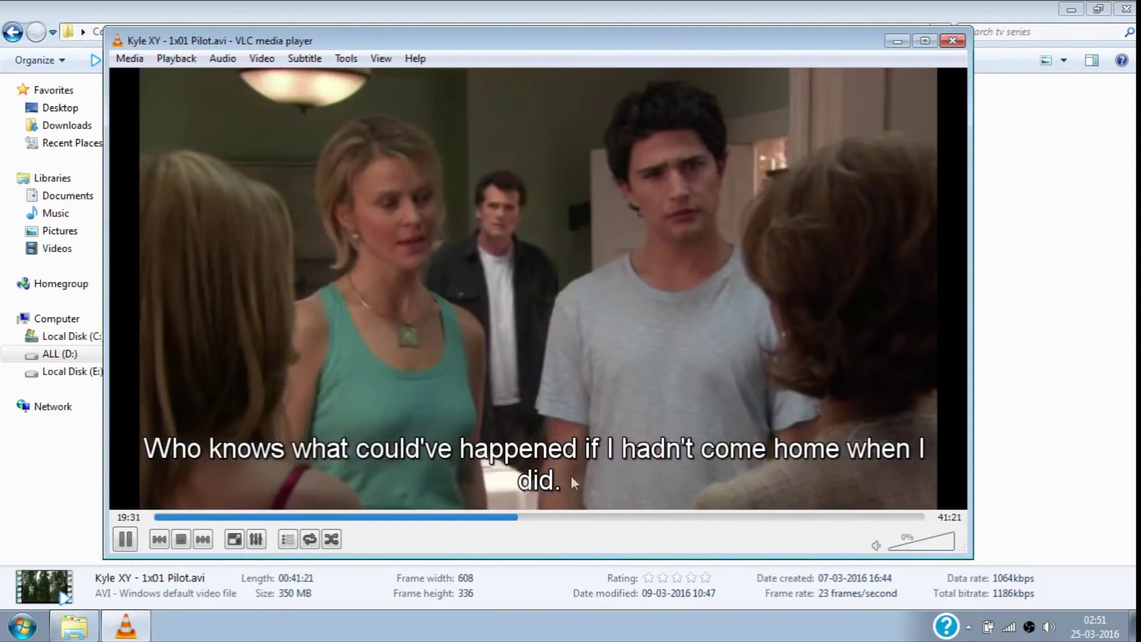
Step: Pause the subtitled video and check the tv series folder for the downloaded Kyle XY - 1x01 Pilot.srt file
key(space)
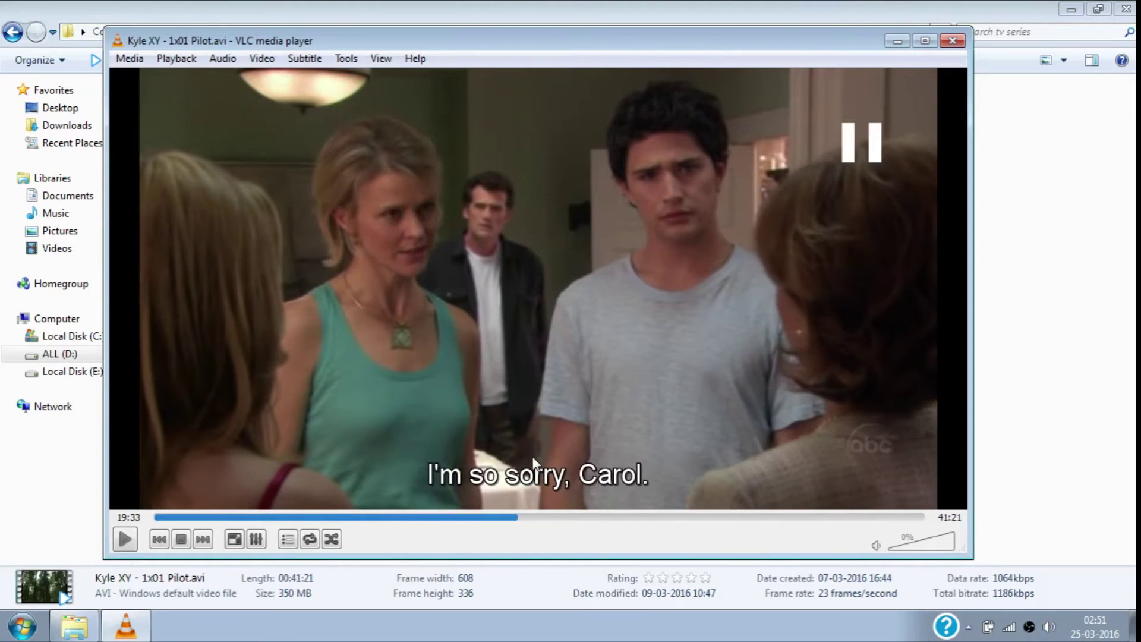
click(897, 41)
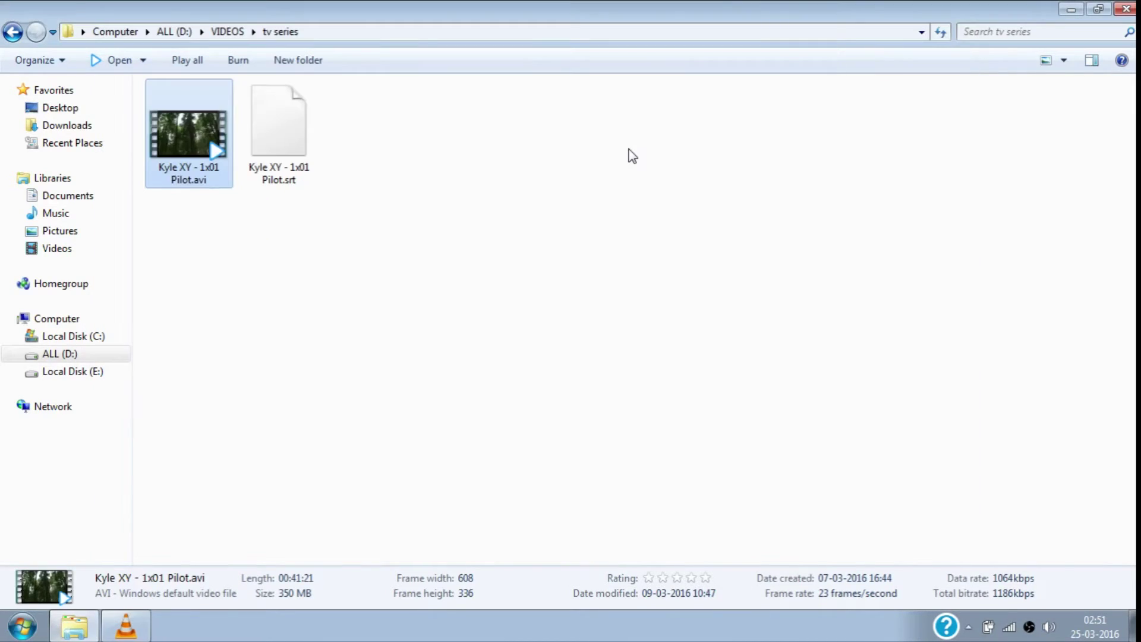
click(268, 155)
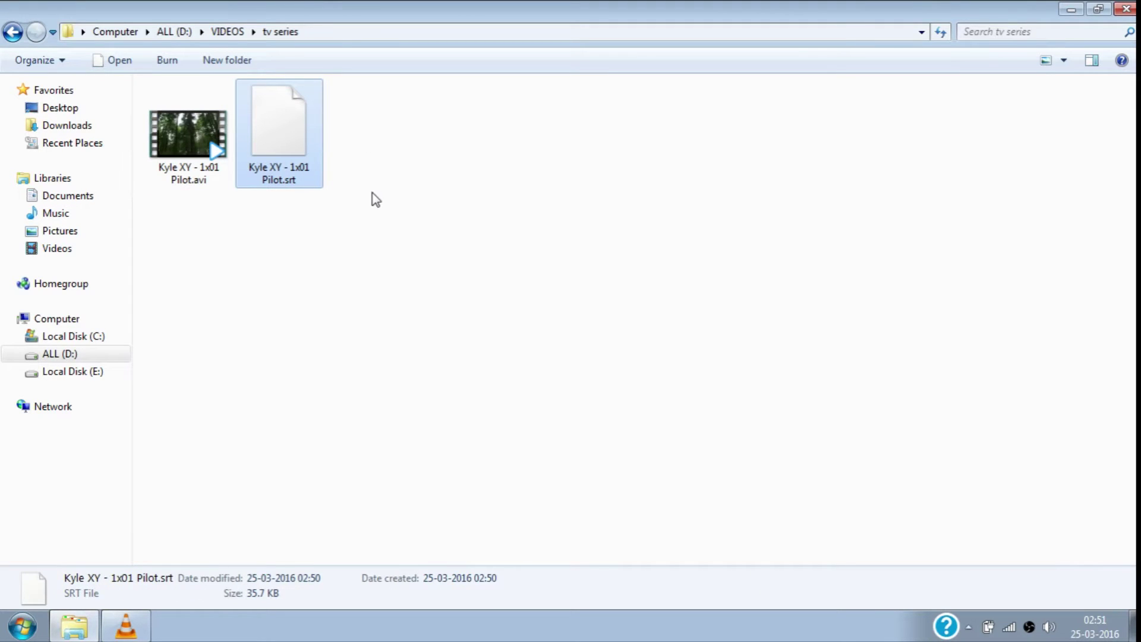
Step: Delete the Kyle XY - 1x01 Pilot.srt subtitle file from the tv series folder
right_click(300, 168)
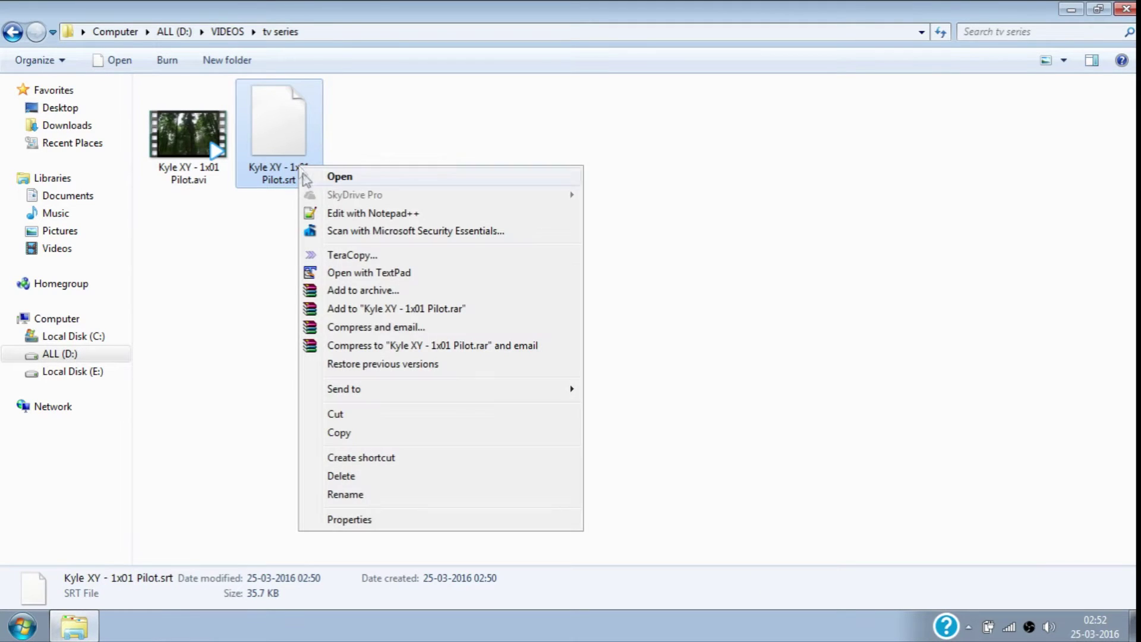
click(437, 475)
click(639, 387)
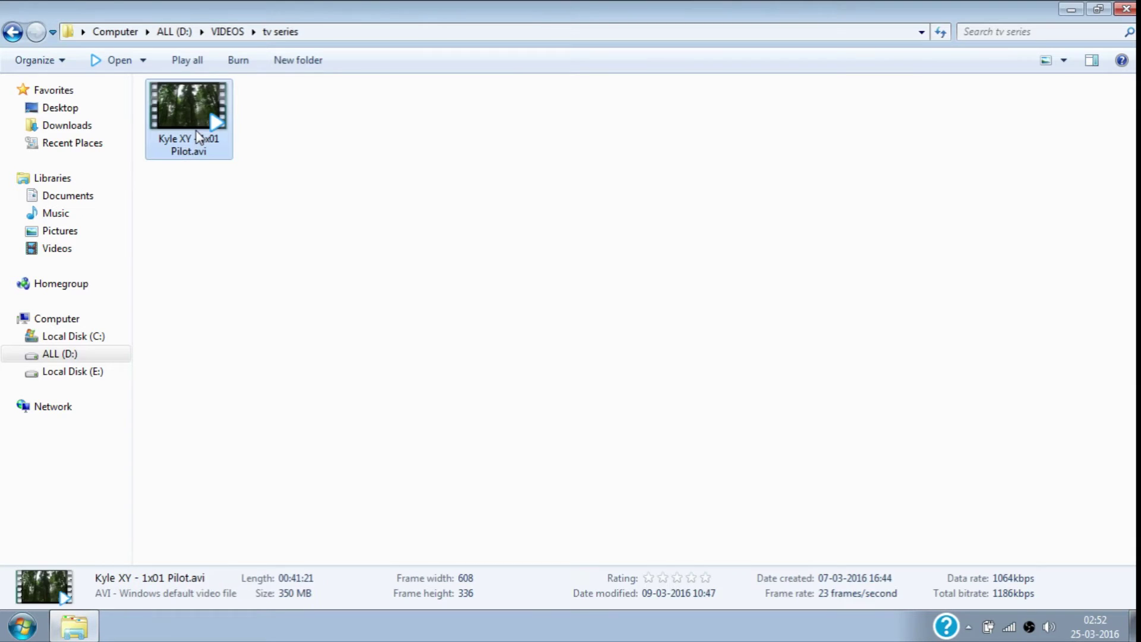
Step: Play Kyle XY - 1x01 Pilot.avi in PotPlayer and enlarge the player window
double_click(197, 135)
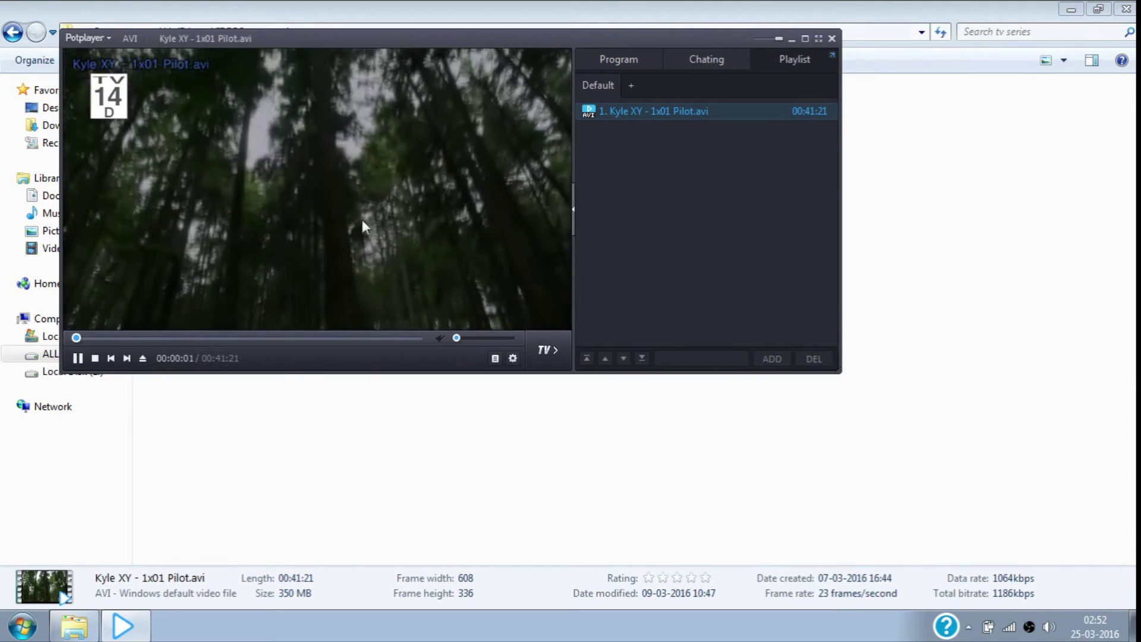
drag(838, 373, 1116, 532)
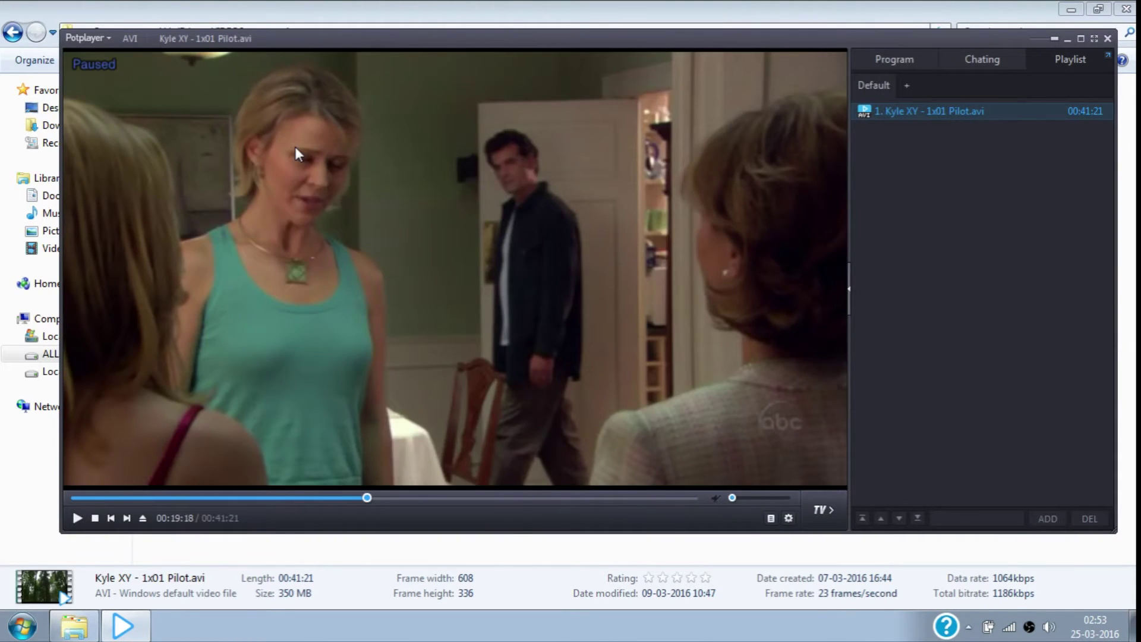
Step: List the subtitles available for the current video on OSDb in the Subtitle Downloader
right_click(295, 149)
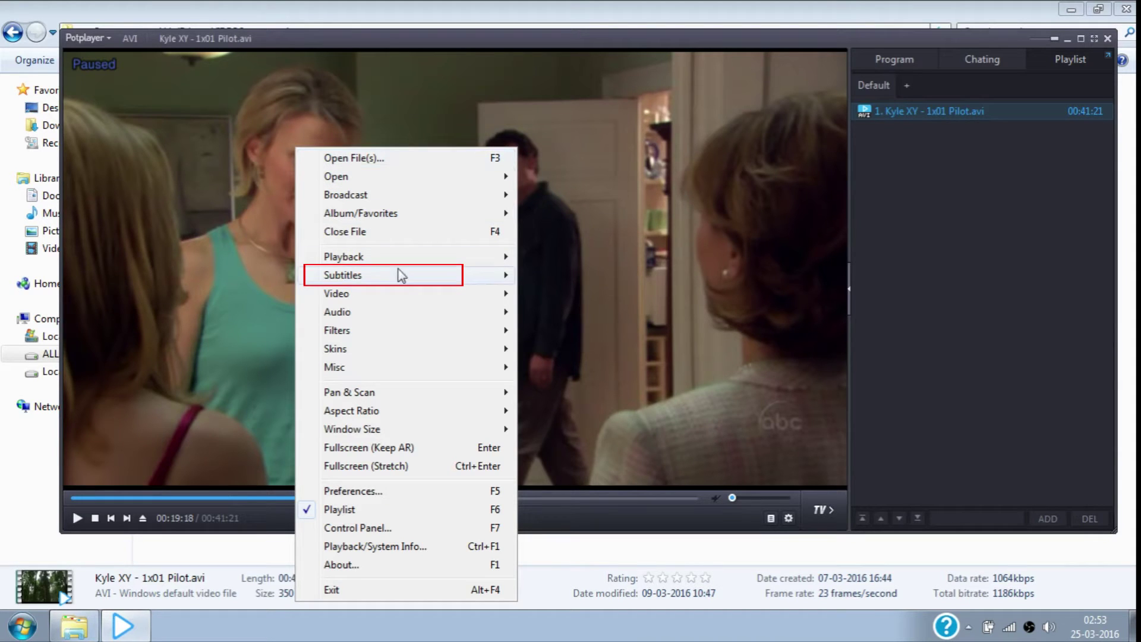
mouse_move(404, 279)
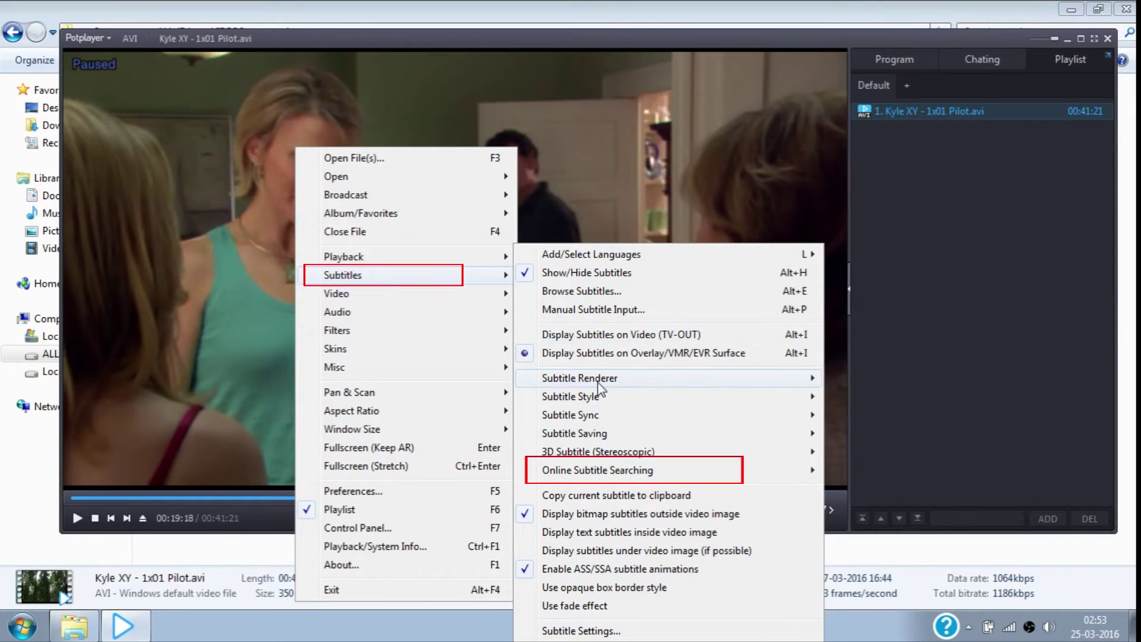
mouse_move(632, 476)
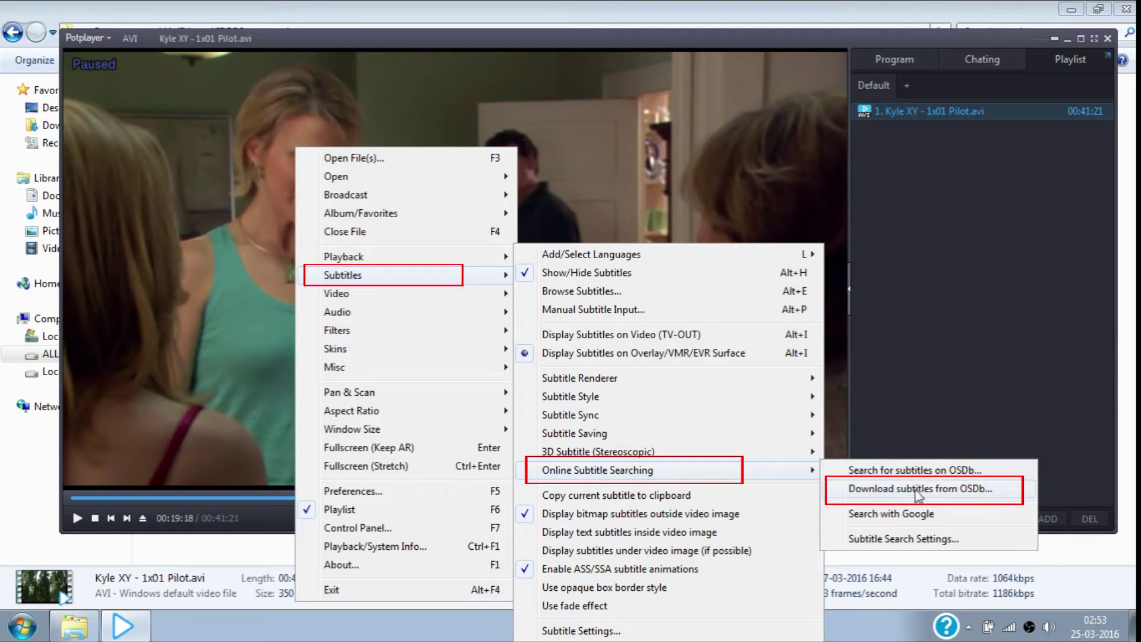
click(937, 488)
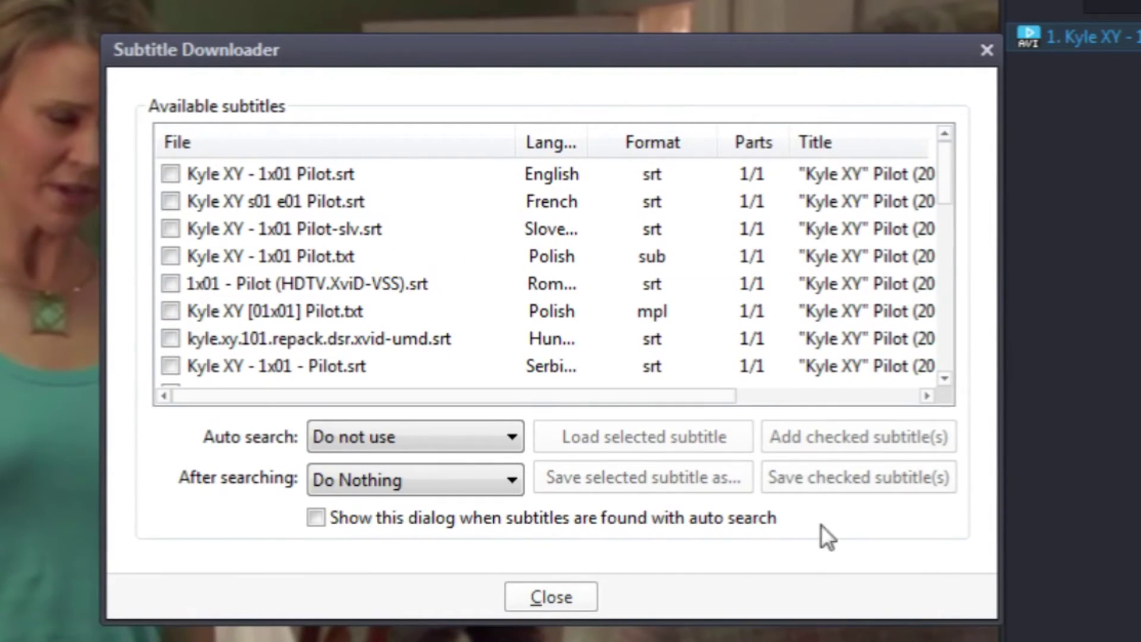
Step: Add the English Kyle XY - 1x01 Pilot.srt subtitle to the video, save it, and close the downloader
click(204, 172)
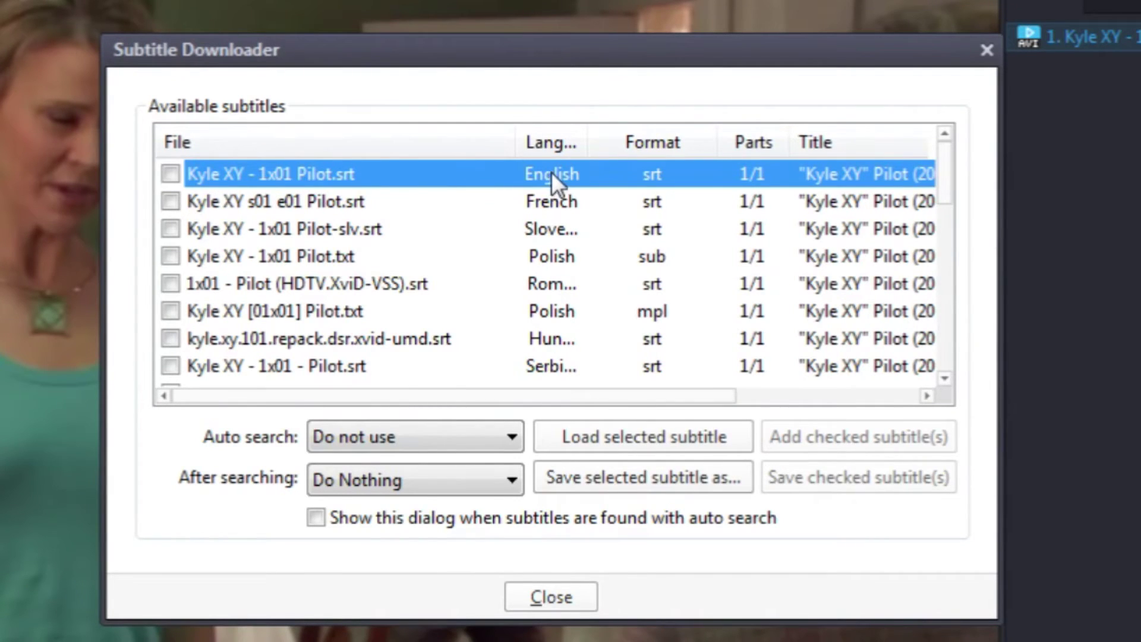
click(171, 174)
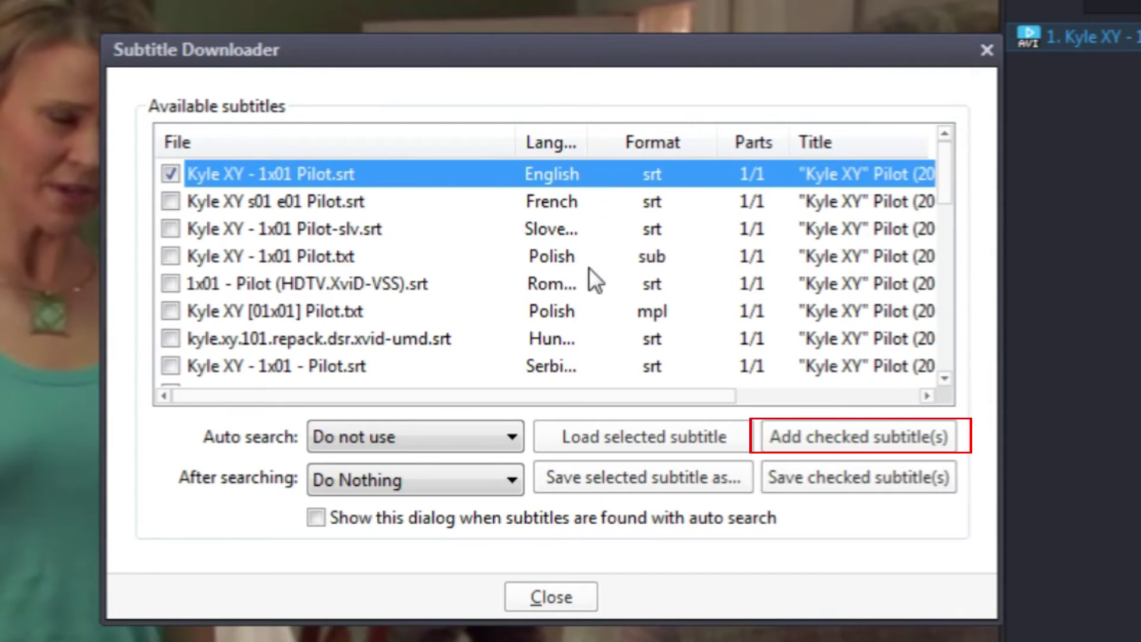
click(900, 440)
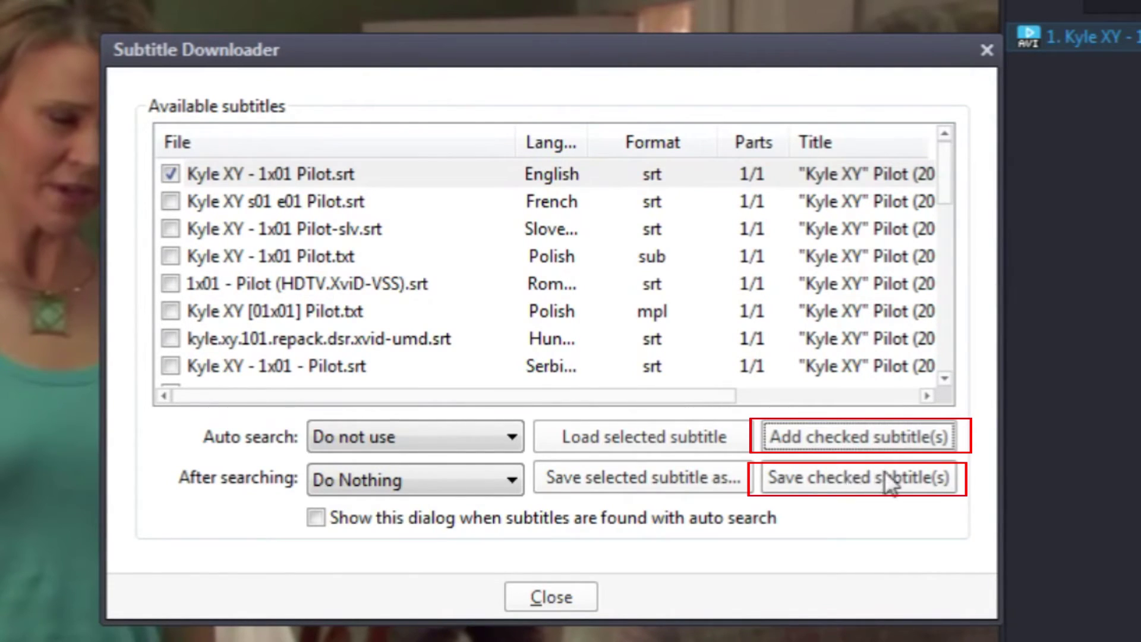
click(851, 483)
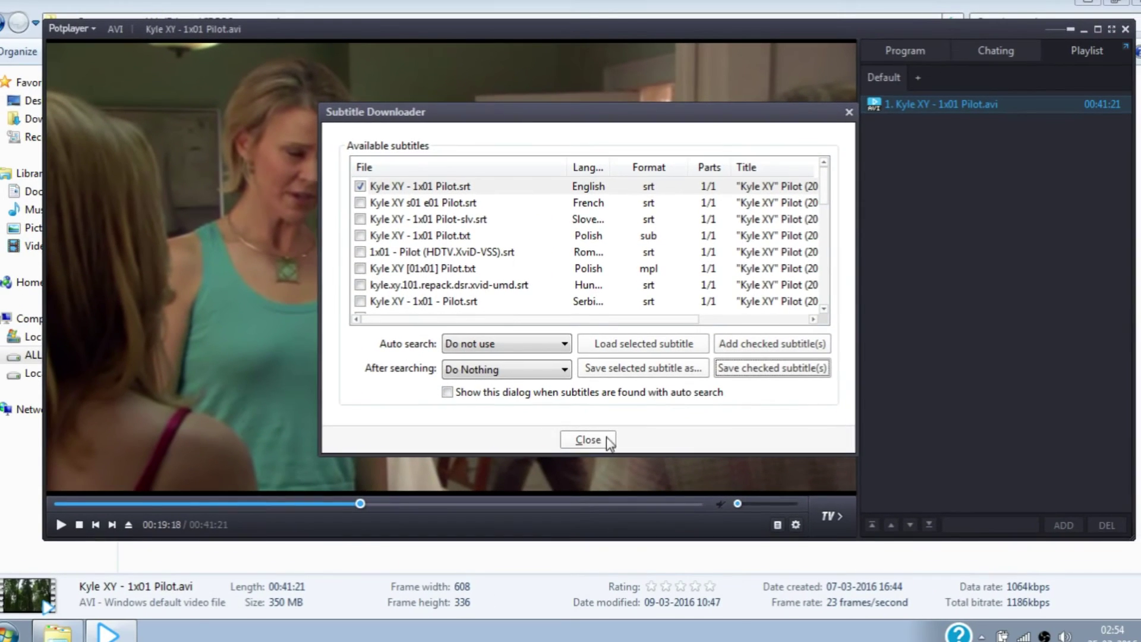
click(606, 438)
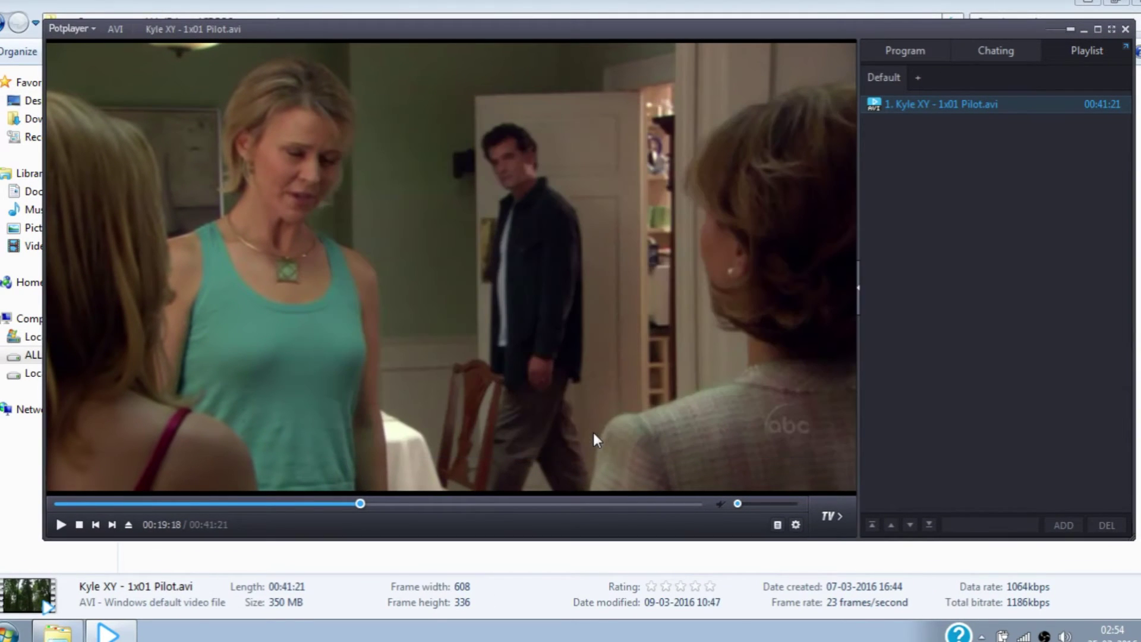
Step: Play the video briefly to check its subtitles, and inspect the saved Kyle XY - 1x01 Pilot.English.srt file in the folder
click(60, 526)
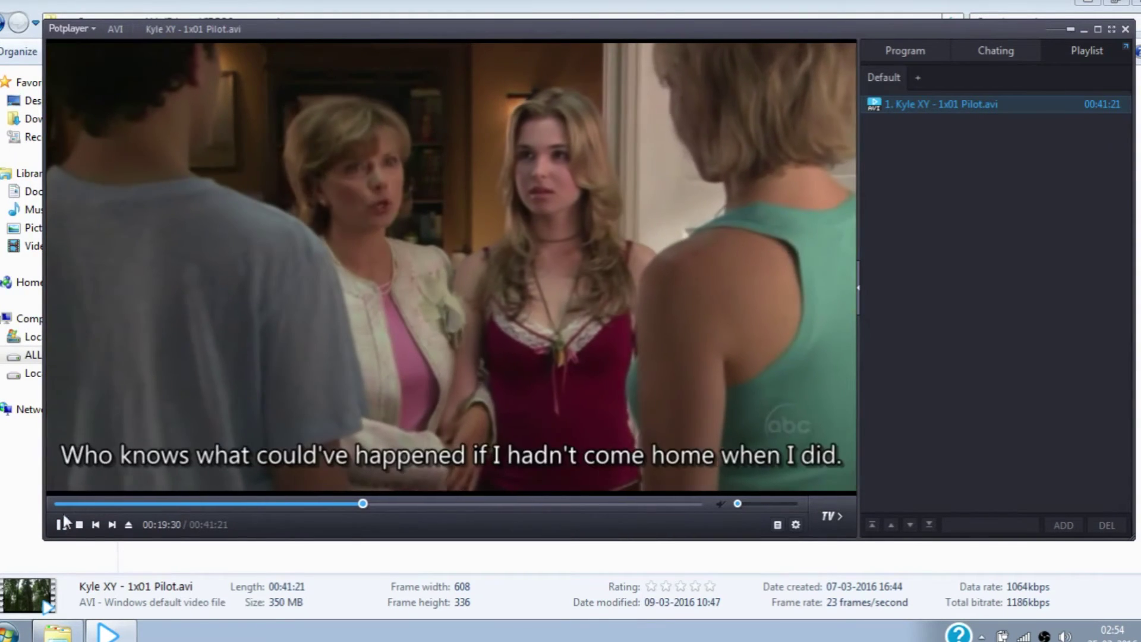
click(61, 524)
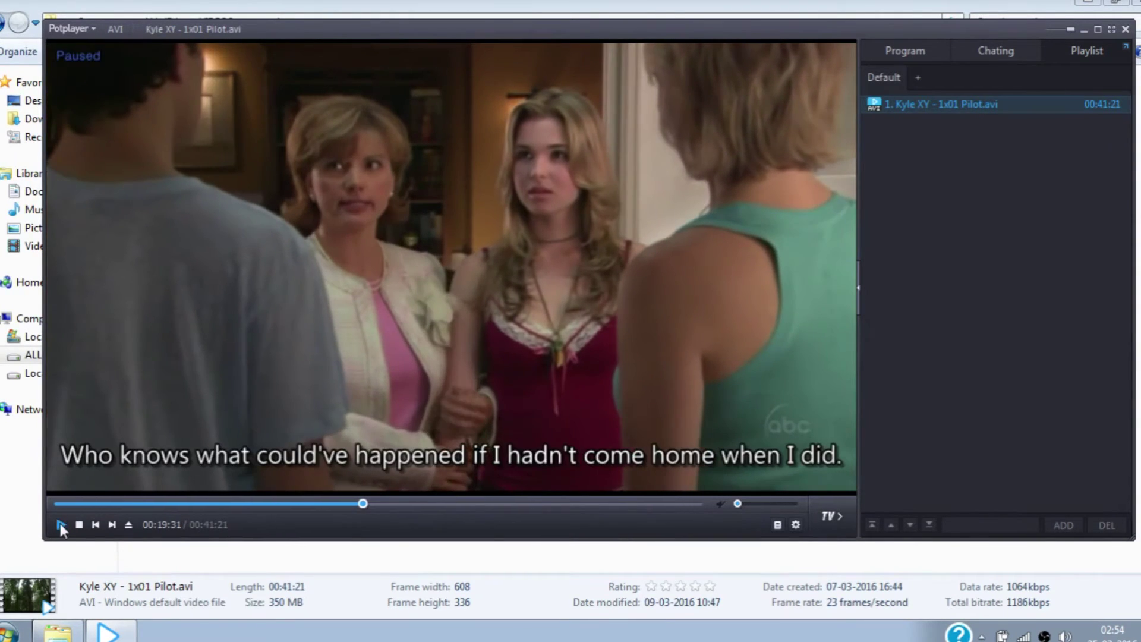
click(1083, 28)
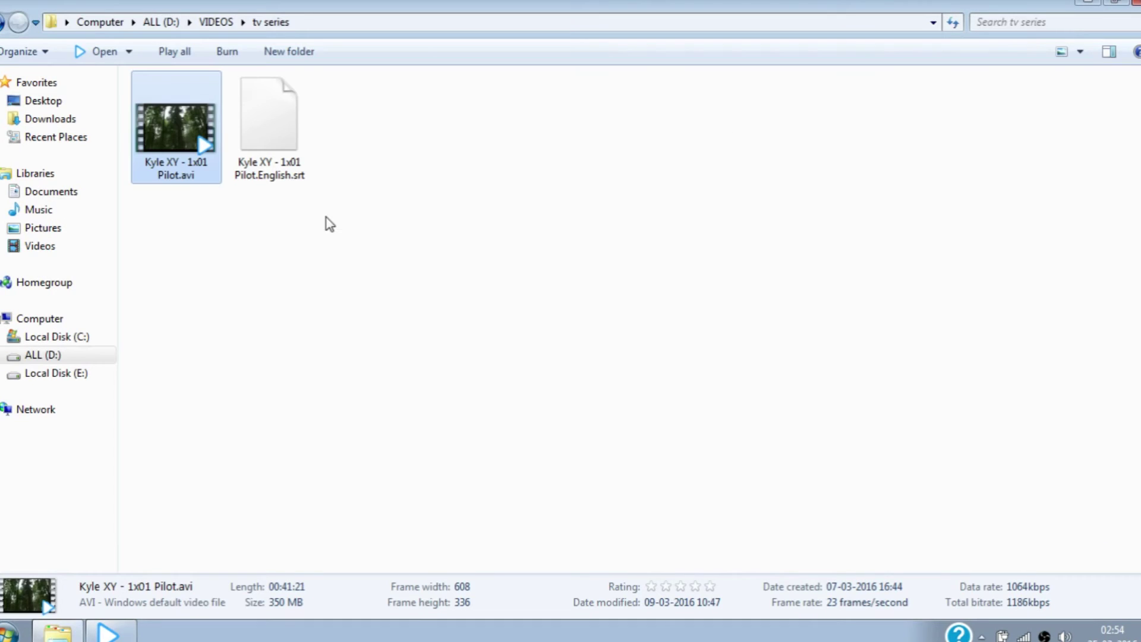
click(330, 224)
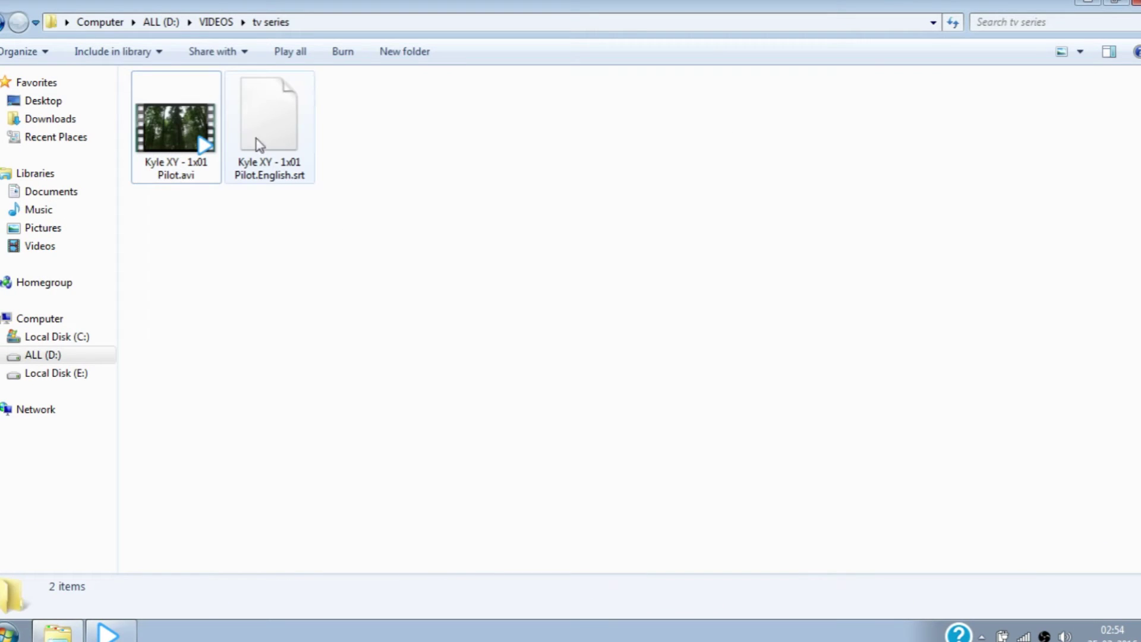
click(275, 168)
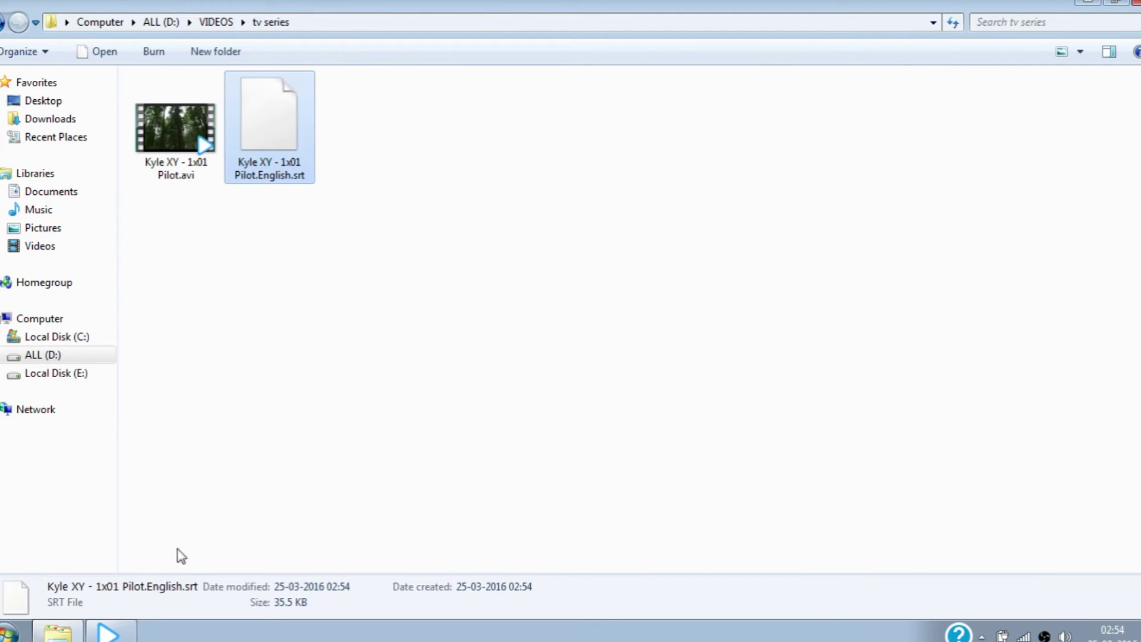
Step: Switch back to PotPlayer and bring up the OSDb subtitle downloads for the current video
click(122, 629)
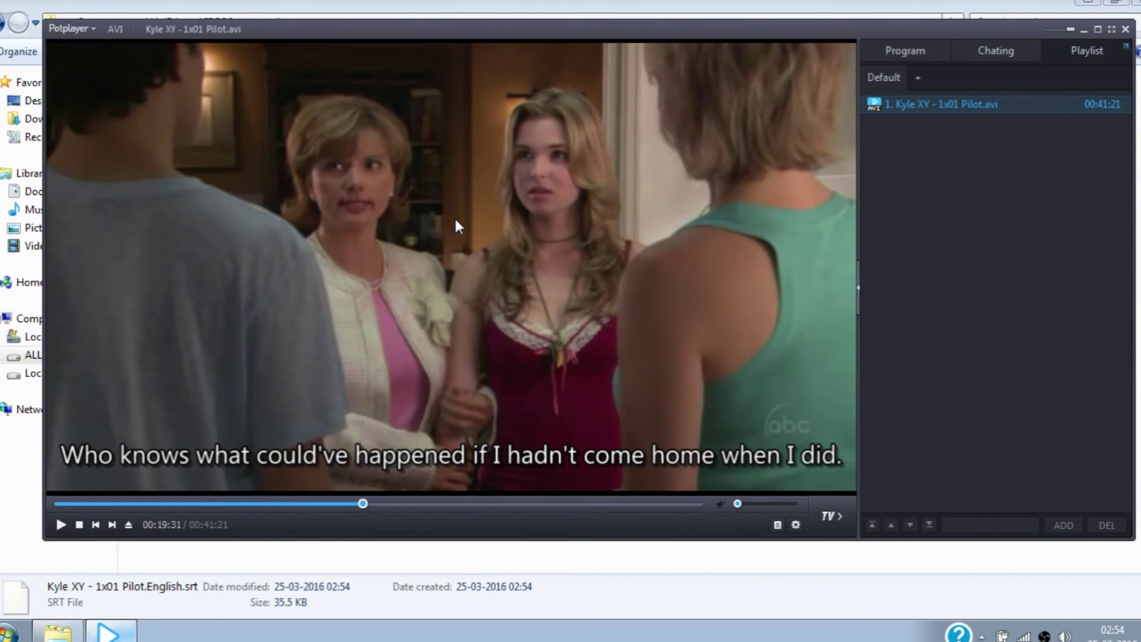
right_click(456, 220)
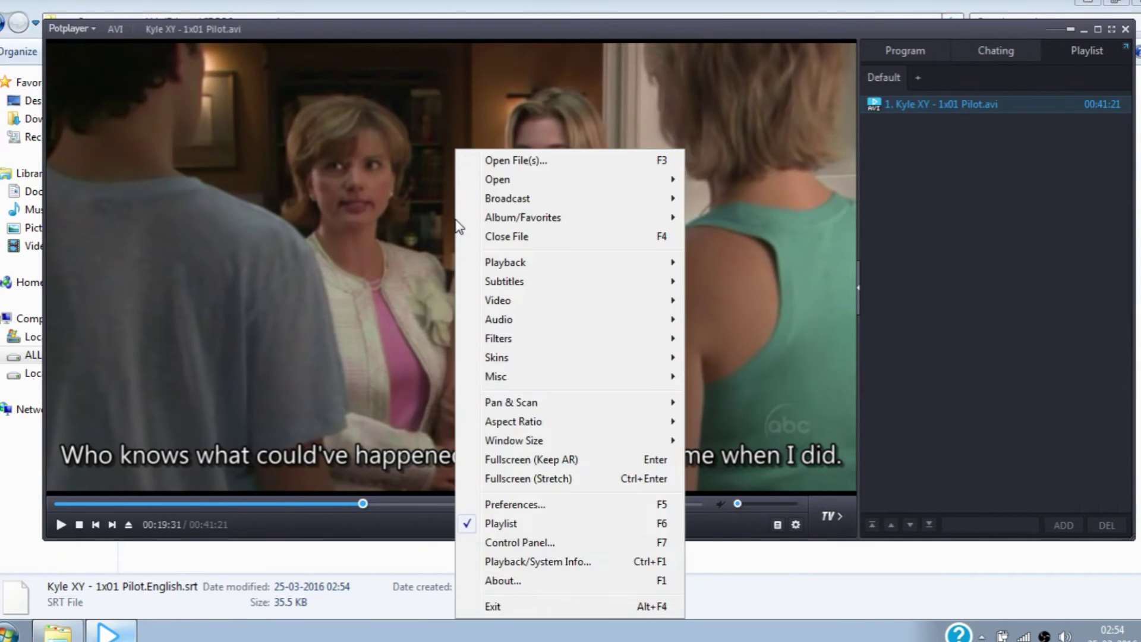
mouse_move(587, 280)
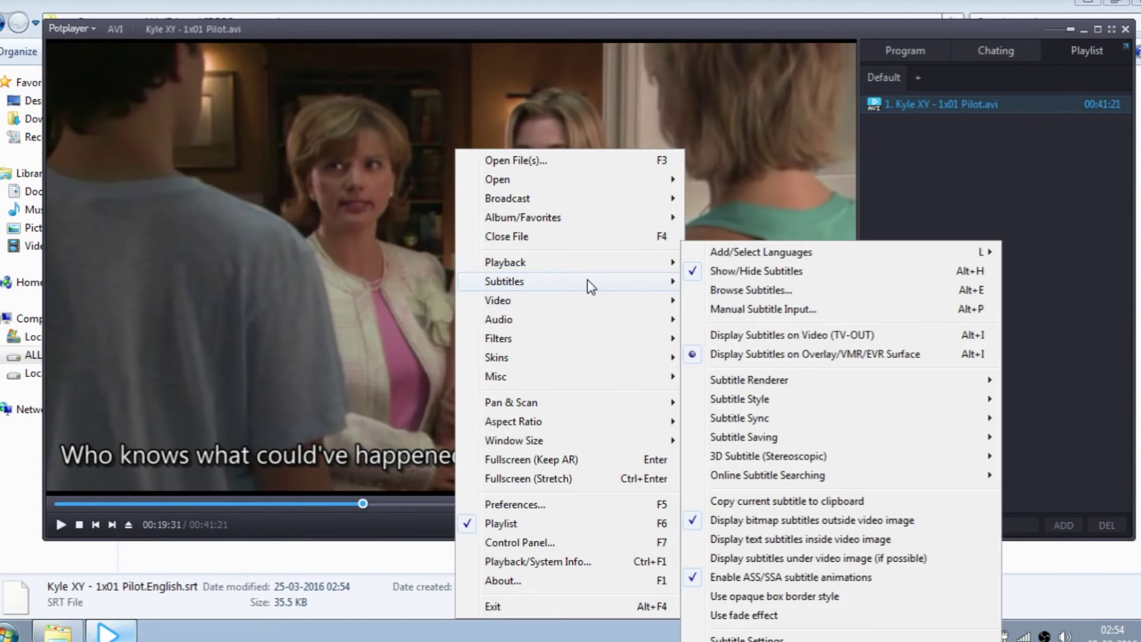
mouse_move(789, 479)
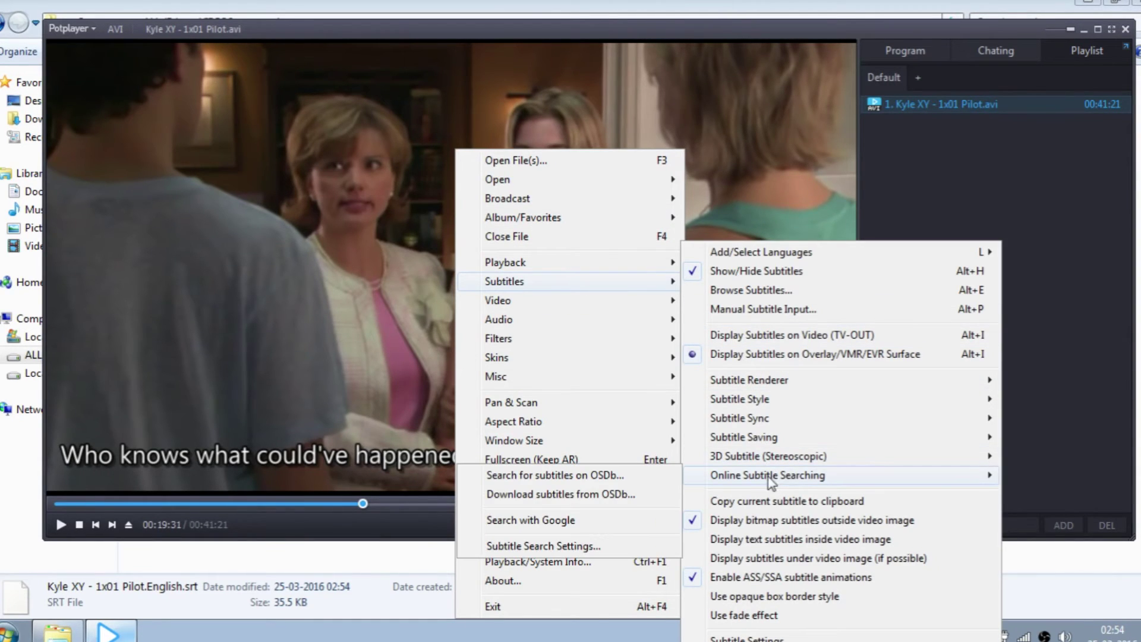
click(626, 498)
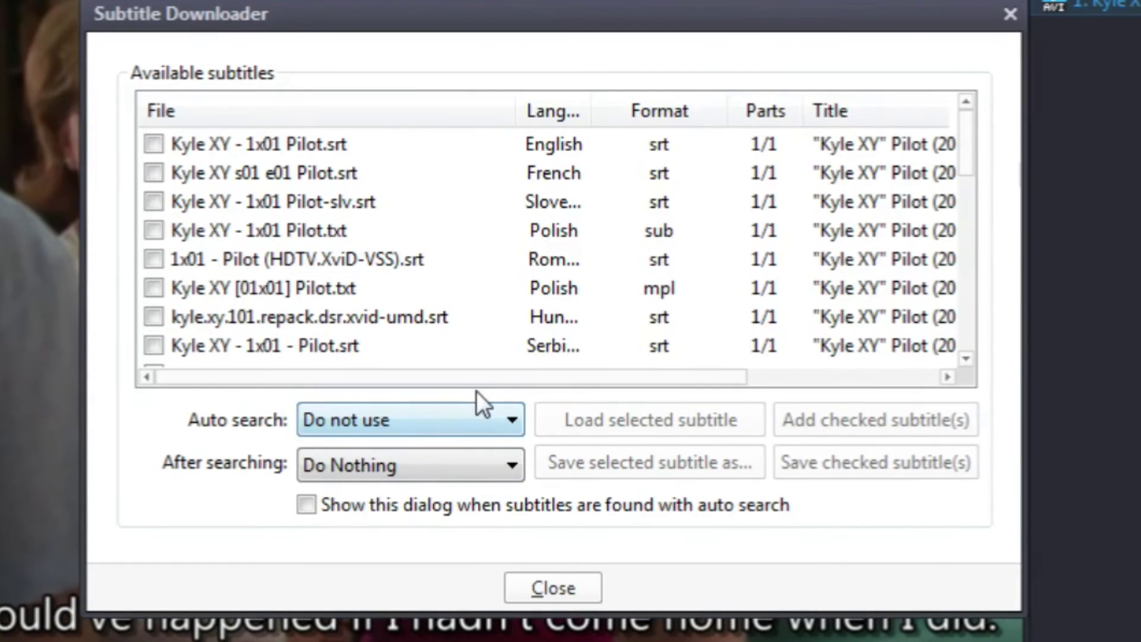
Step: Set auto search to run only if subtitles don't exist when starting playback and to load the first found subtitles, and close the downloader
click(418, 420)
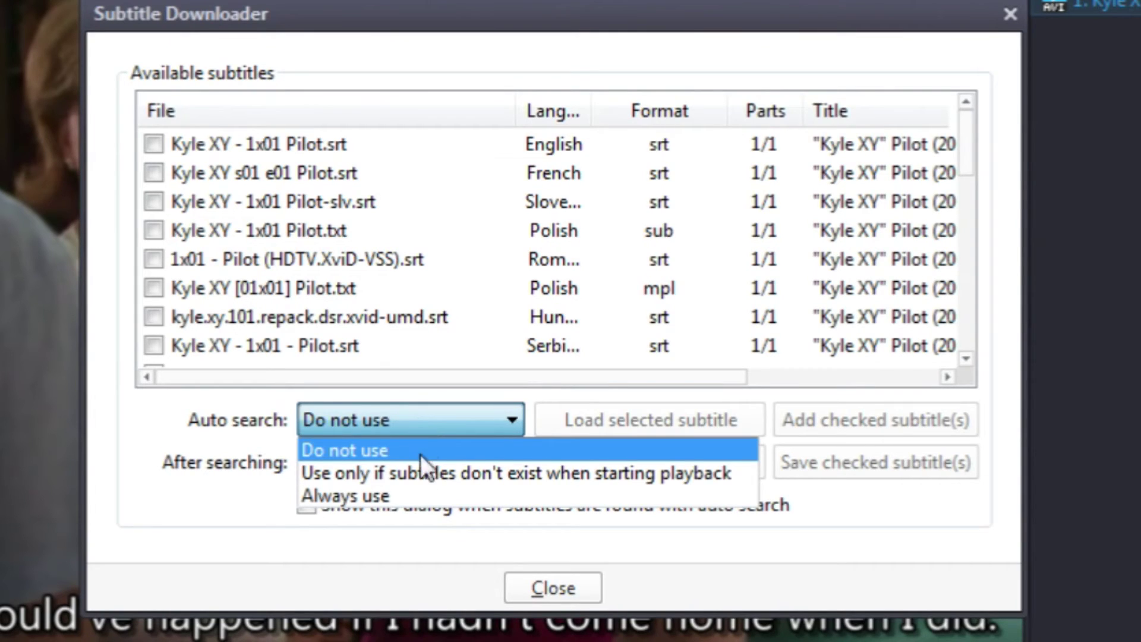
click(423, 473)
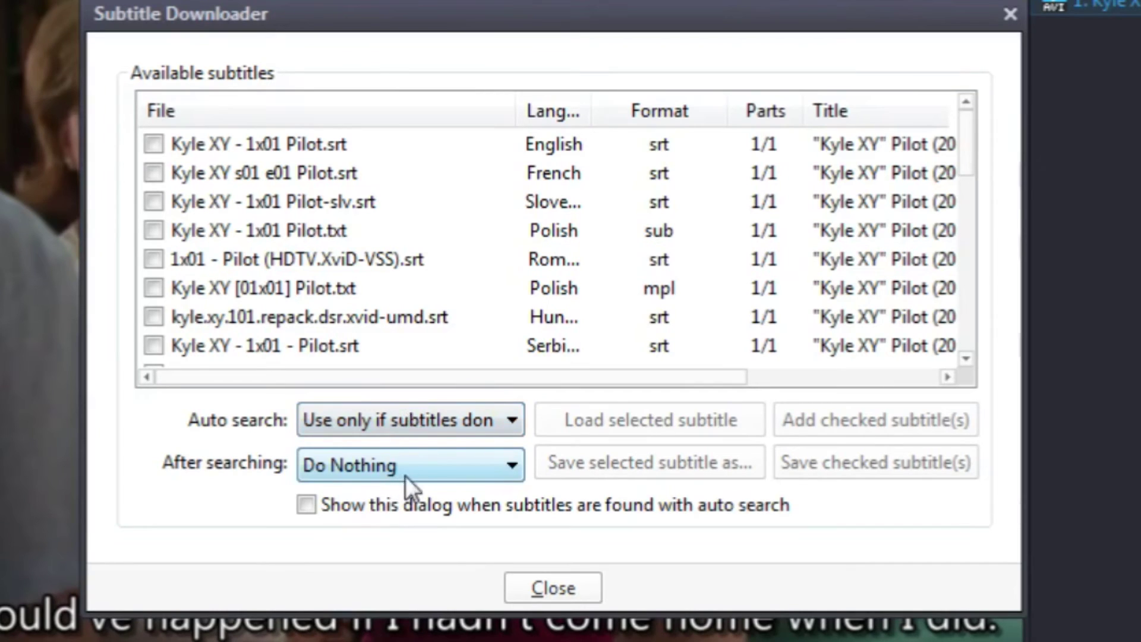
click(404, 469)
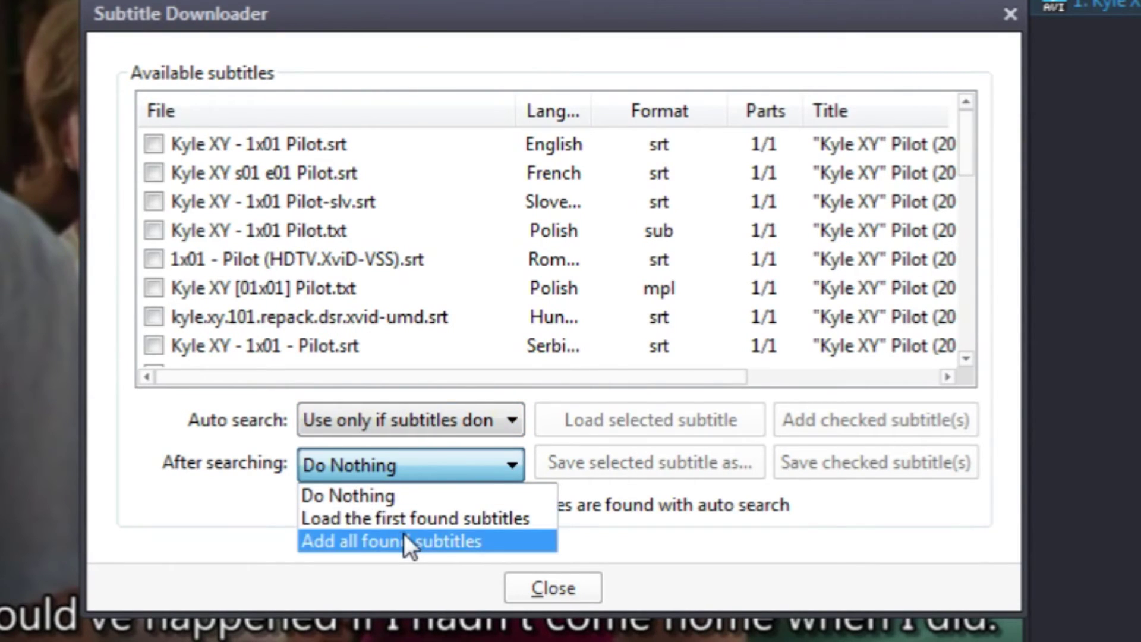
click(429, 518)
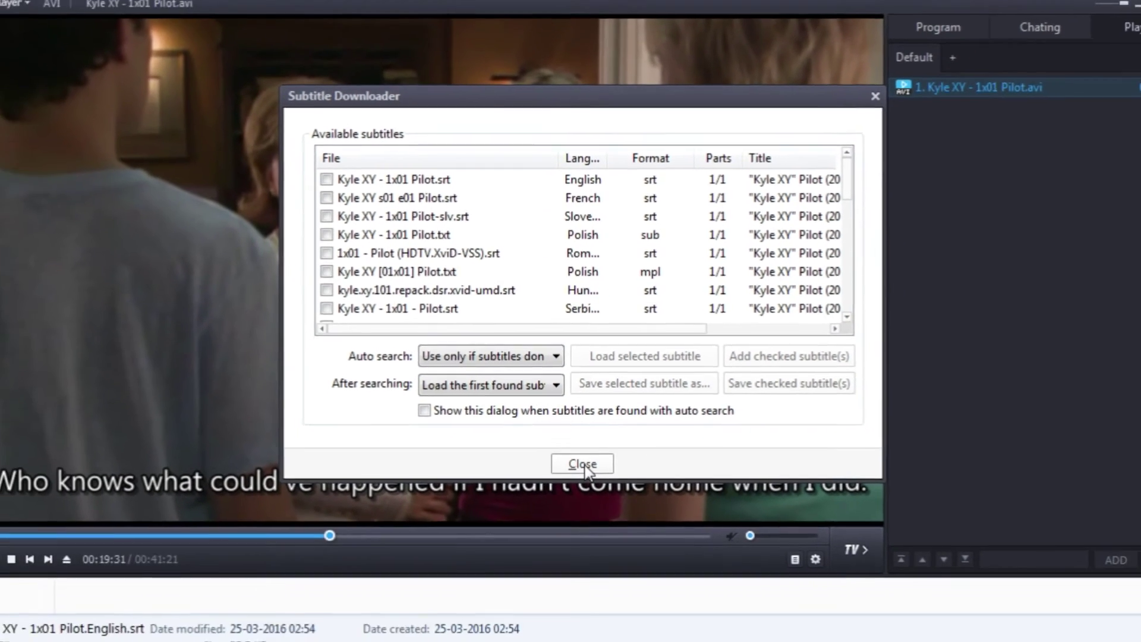
click(552, 588)
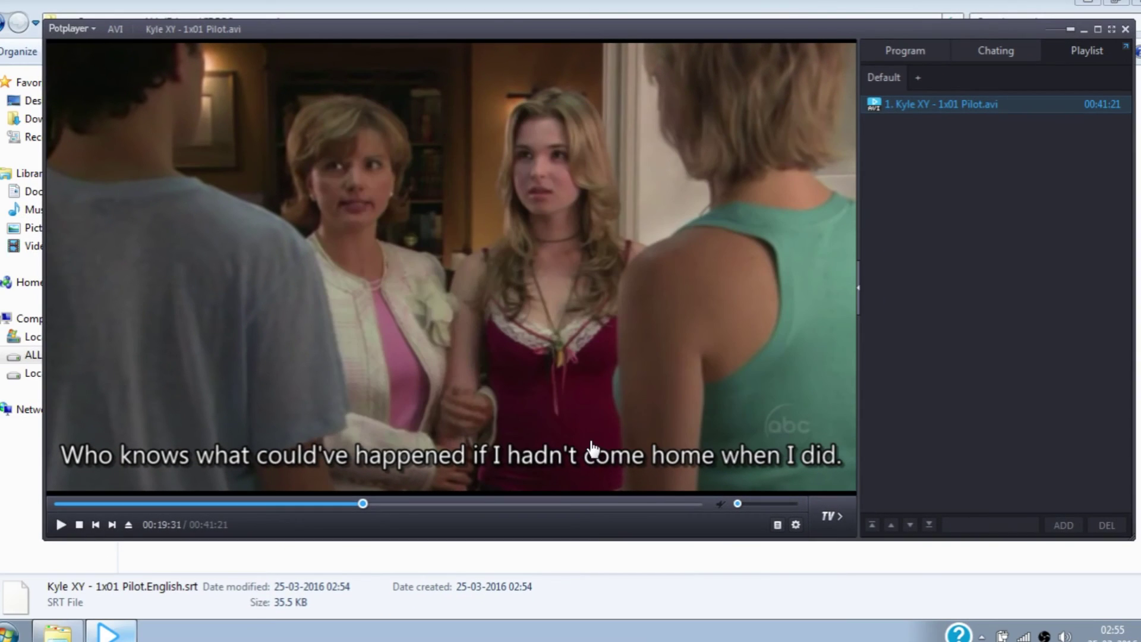
Step: Resume the video for a few seconds to view the loaded subtitles, and pause it
click(551, 338)
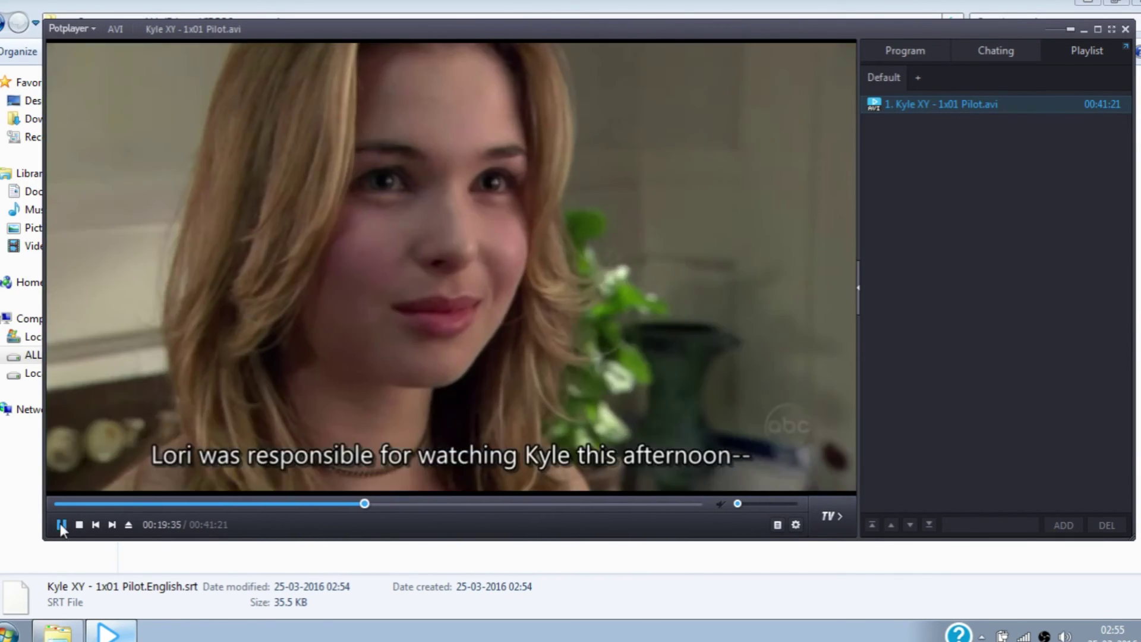
click(60, 524)
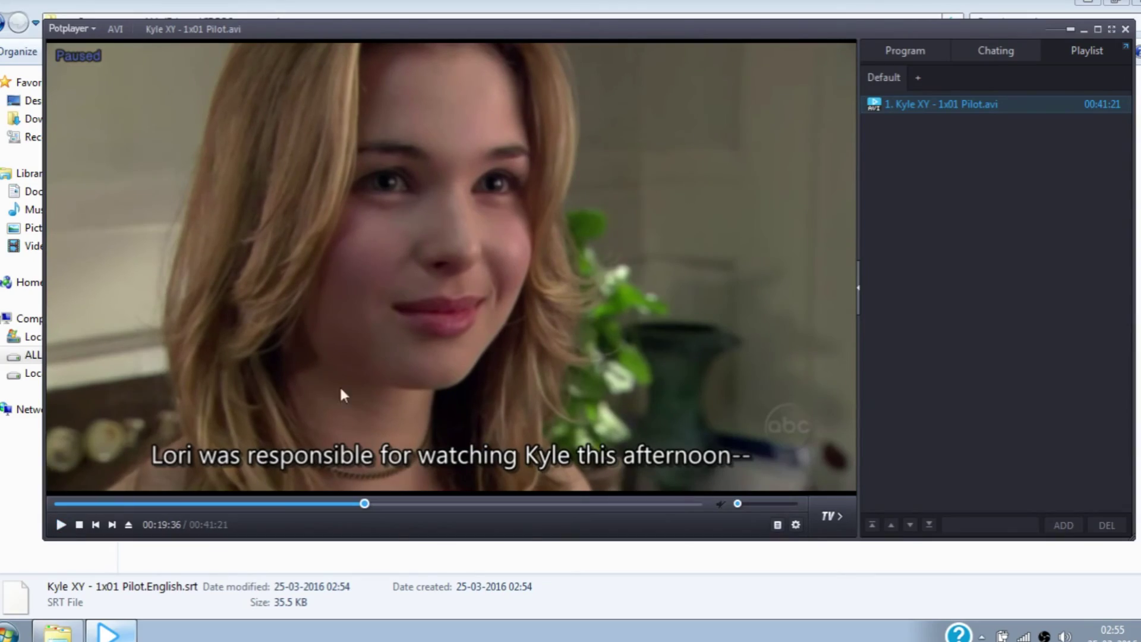